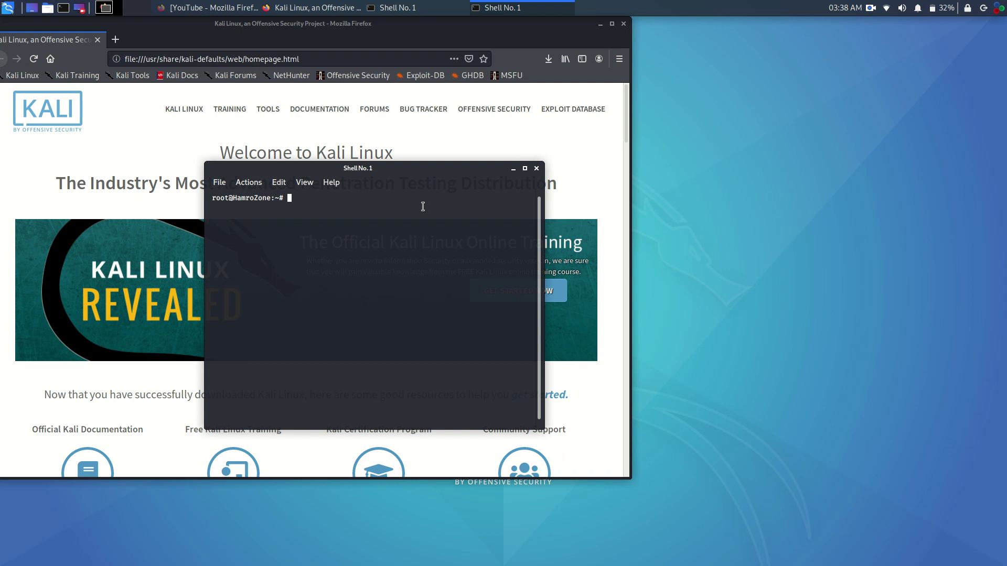
type("x")
type("fw")
type("m4")
Step: Run the xfwm4 command, which reports another window manager already running and exits
key("Return")
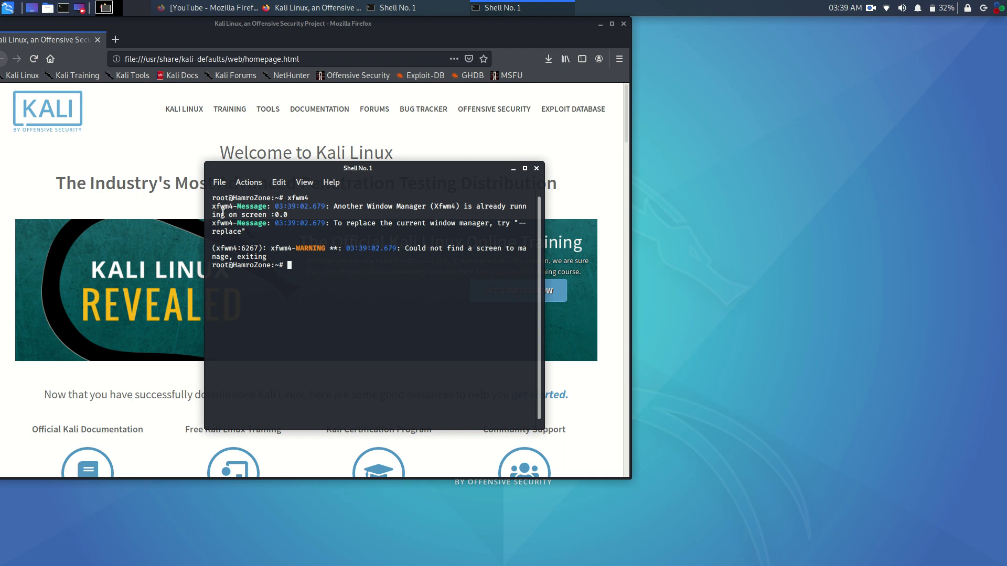
left_click_drag(212, 206, 312, 257)
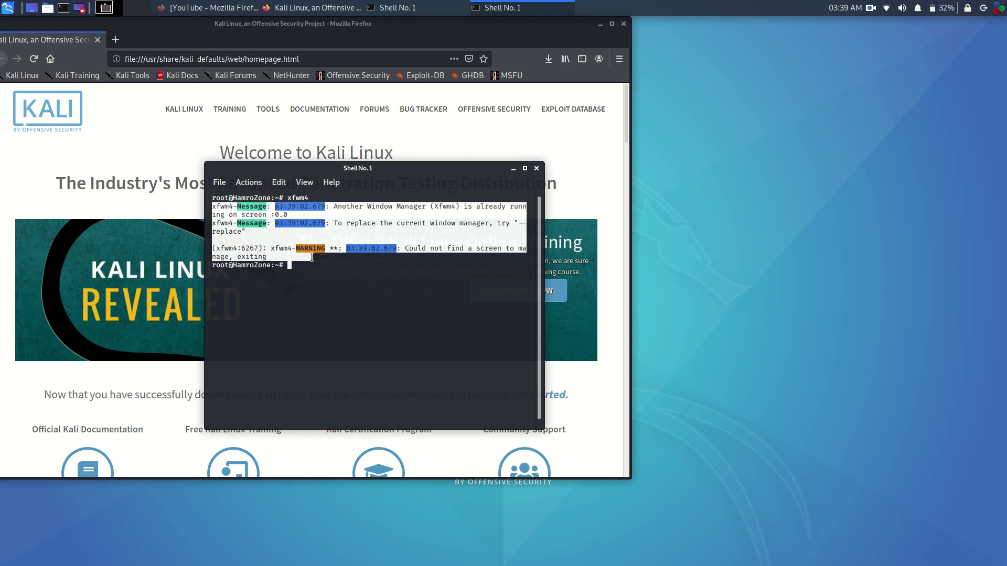
left_click(312, 258)
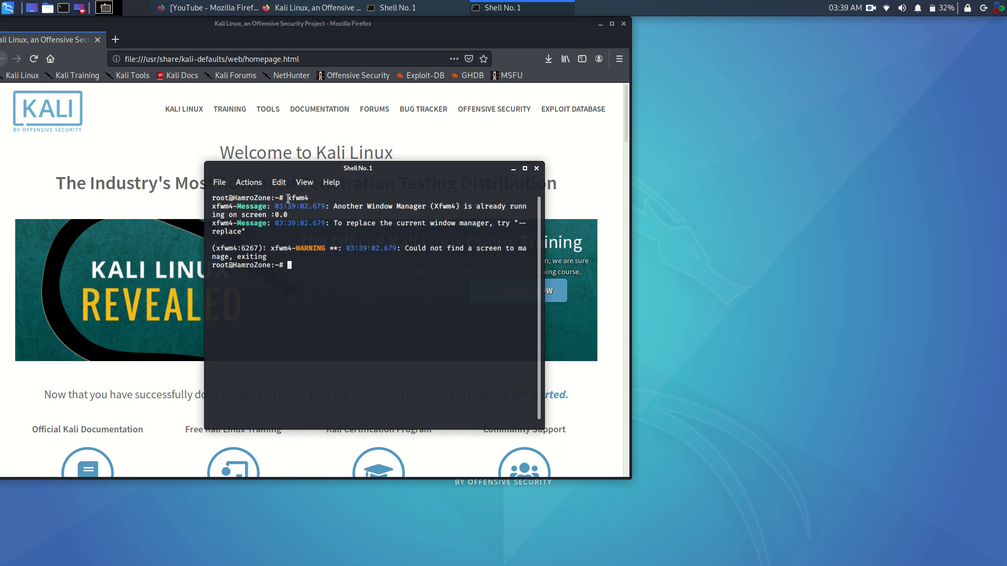
left_click_drag(287, 198, 313, 196)
left_click(363, 268)
left_click_drag(310, 197, 286, 198)
left_click(871, 8)
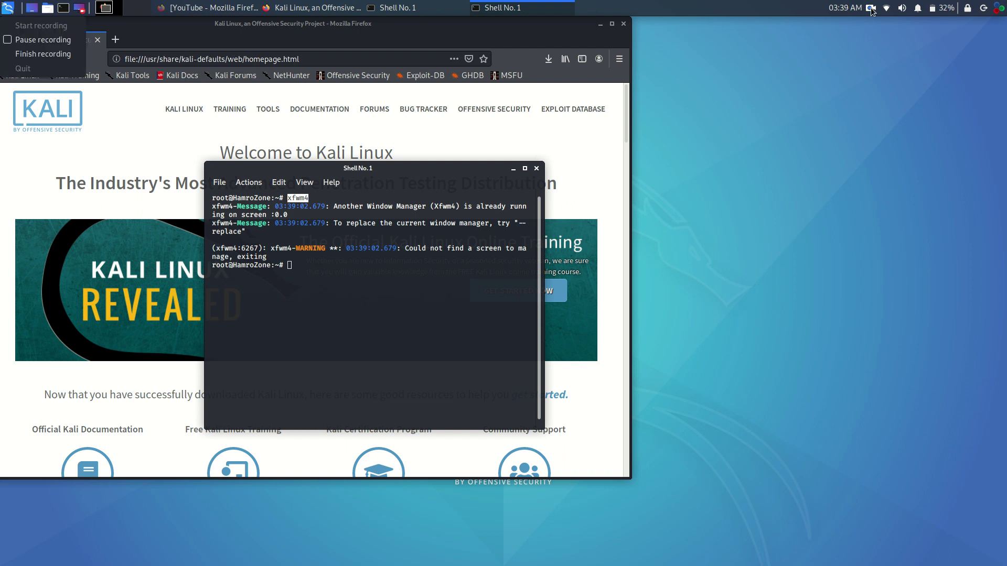